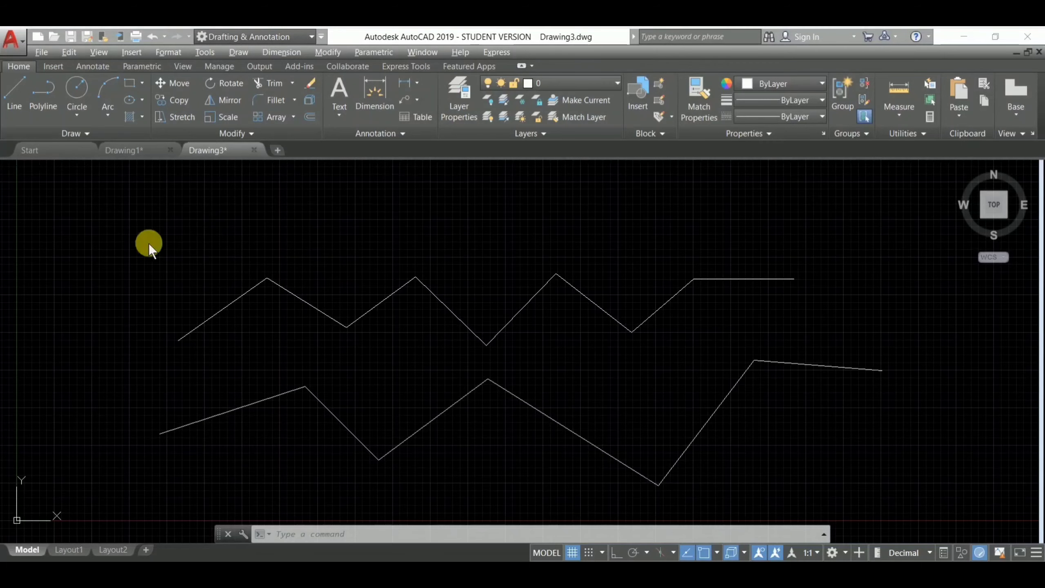
# Switch to the empty Drawing1 drawing and make its drawing area active.
pyautogui.click(138, 150)
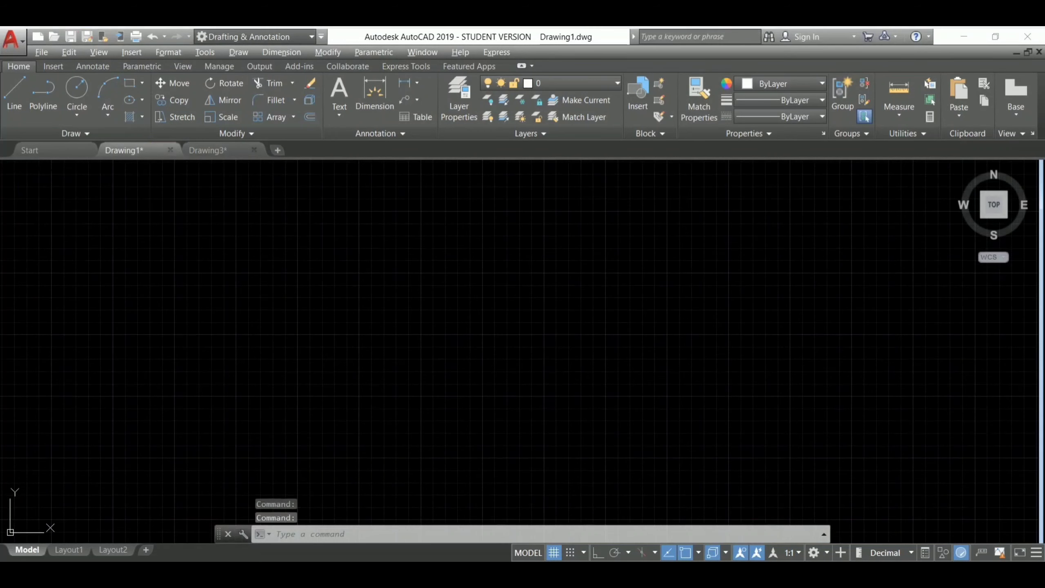
pyautogui.click(217, 295)
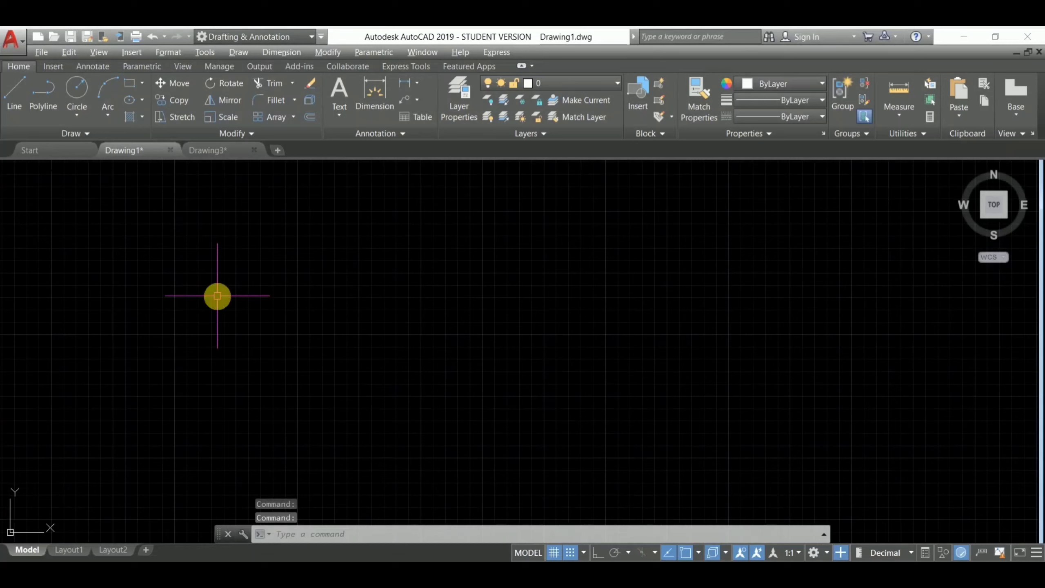
pyautogui.write('L')
pyautogui.press('Return')
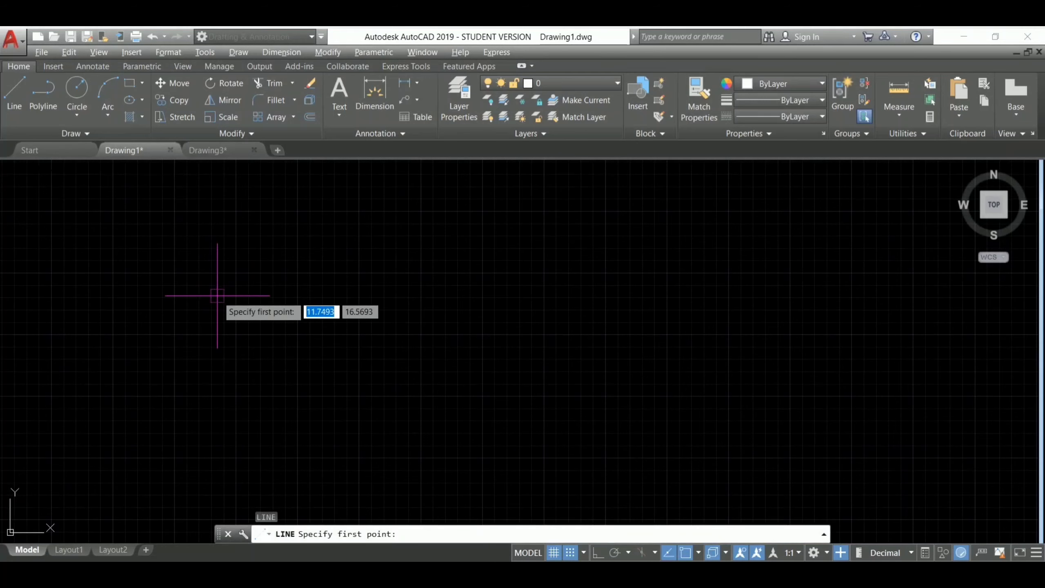
pyautogui.click(12, 93)
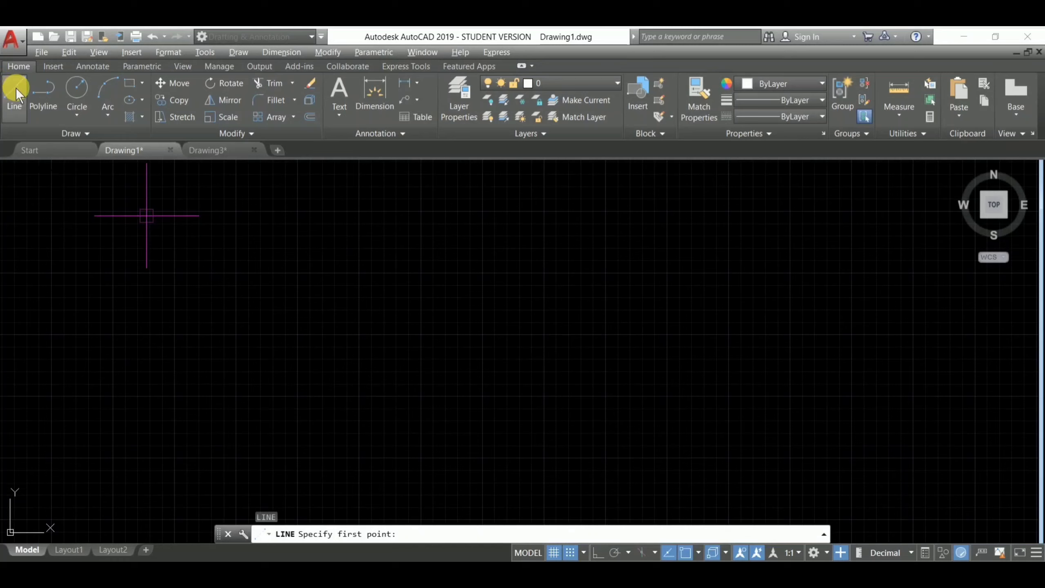
pyautogui.press('Escape')
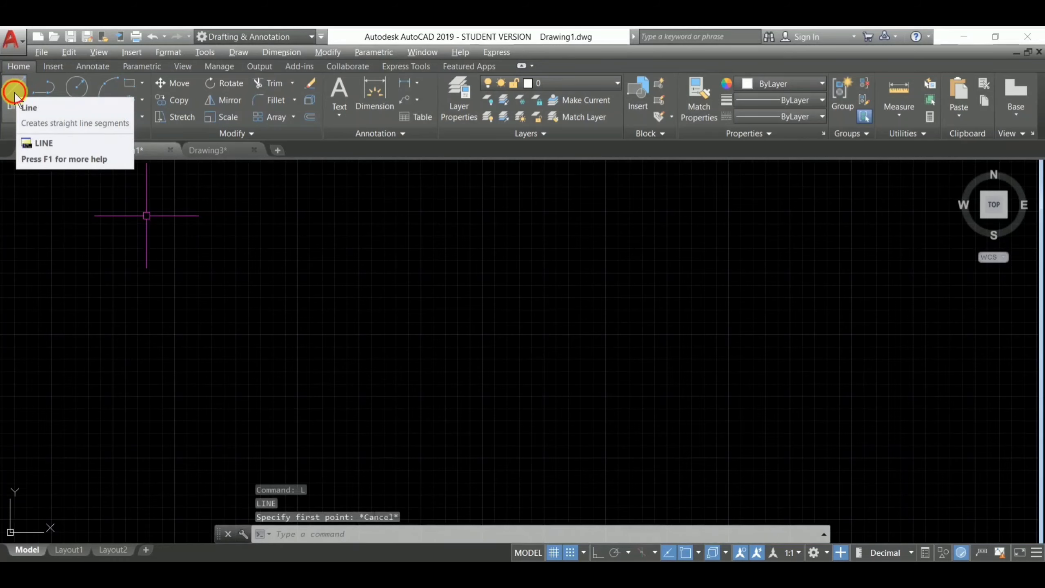
# Draw a connected chain of seven line segments across the upper drawing area, starting nearly horizontal and continuing as a zigzag.
pyautogui.click(14, 92)
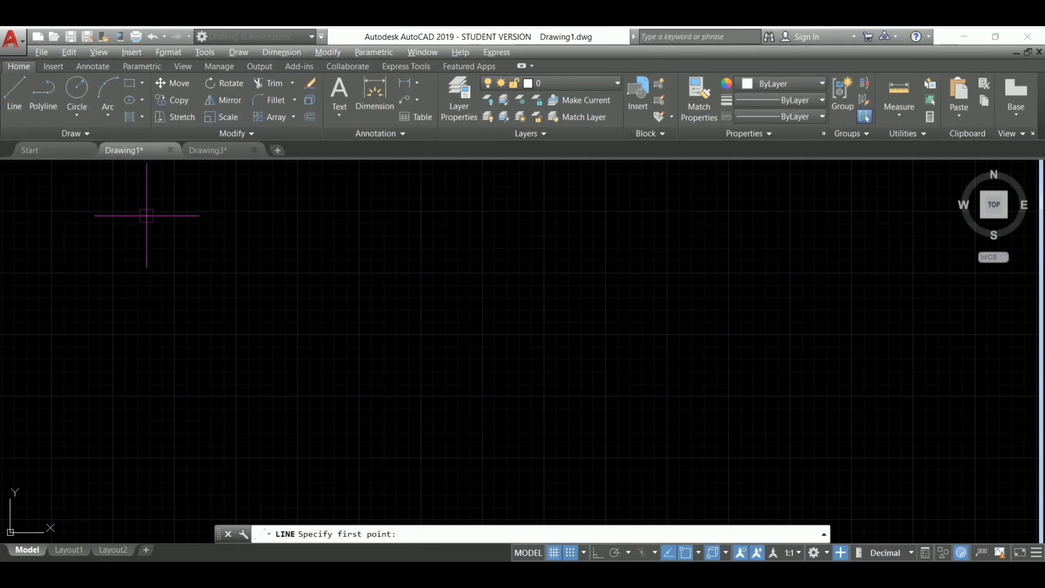
pyautogui.click(95, 248)
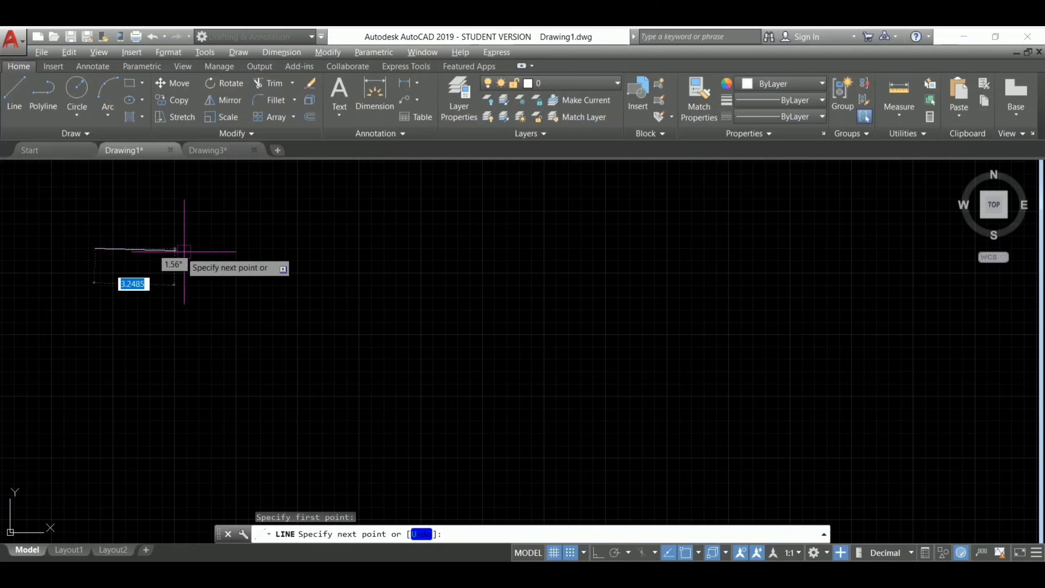
pyautogui.click(269, 247)
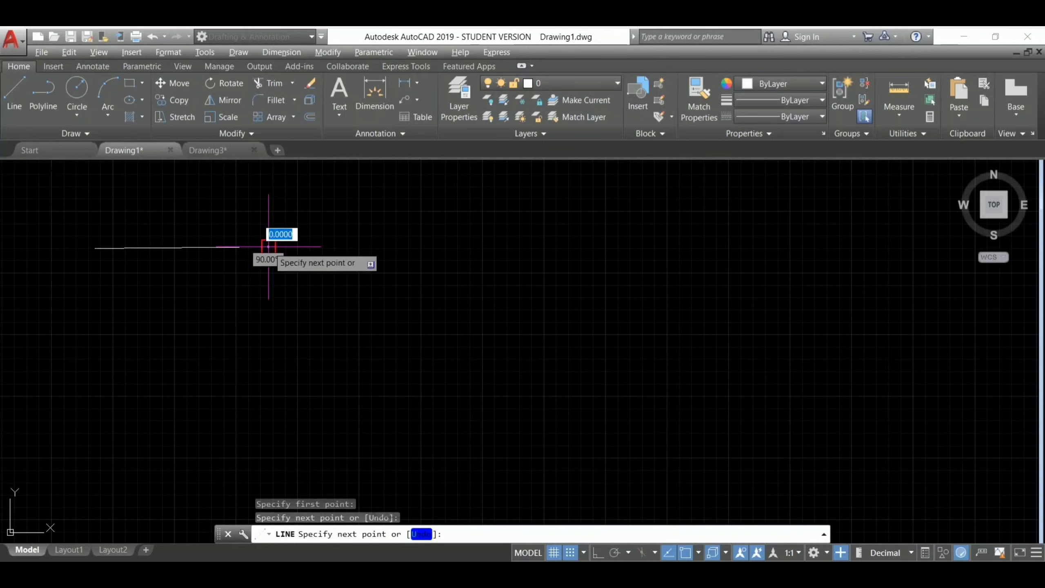
pyautogui.click(358, 300)
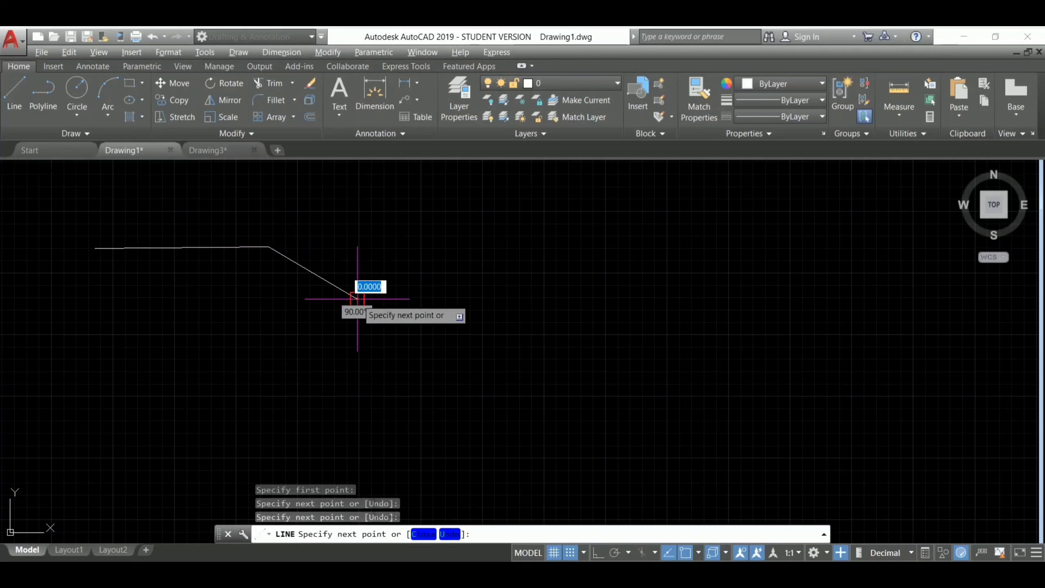
pyautogui.click(452, 220)
pyautogui.click(548, 276)
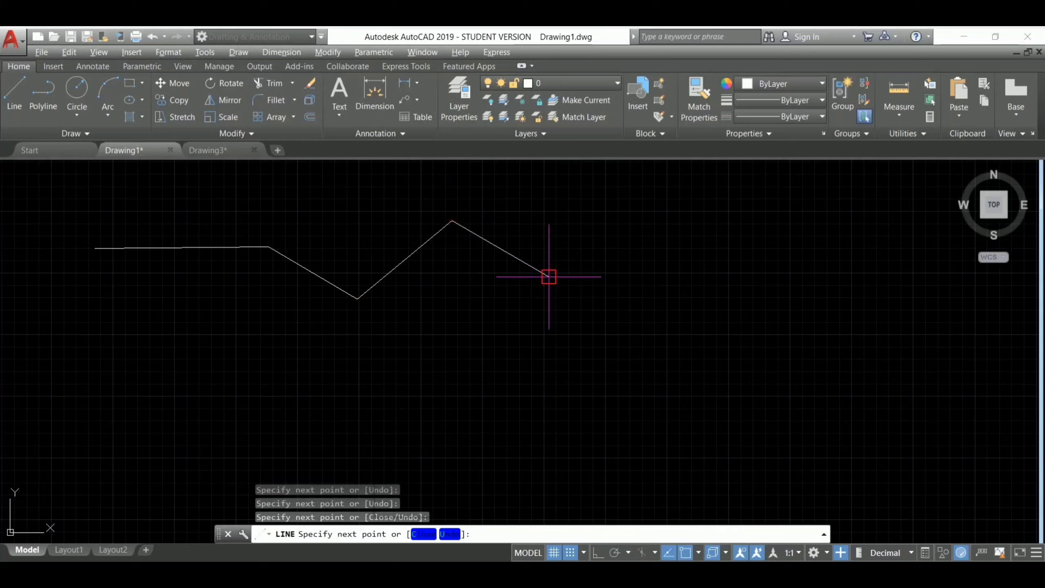
pyautogui.click(657, 215)
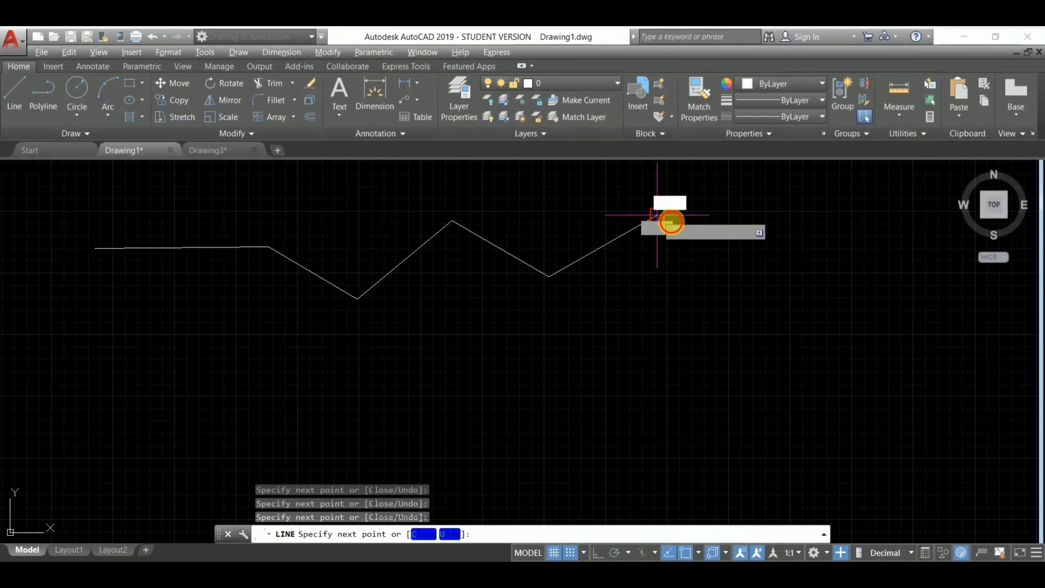
pyautogui.click(762, 283)
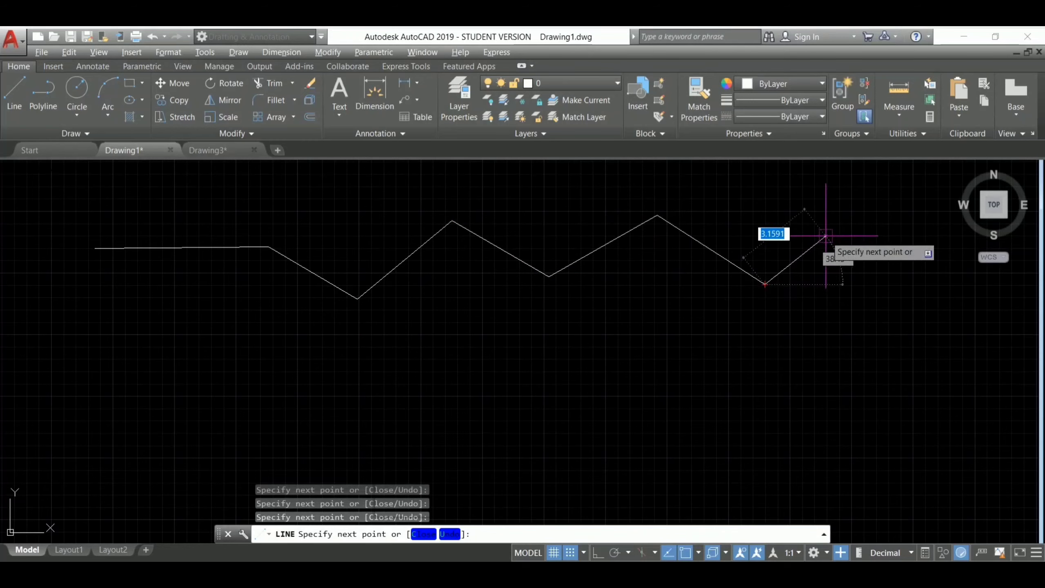
pyautogui.click(842, 224)
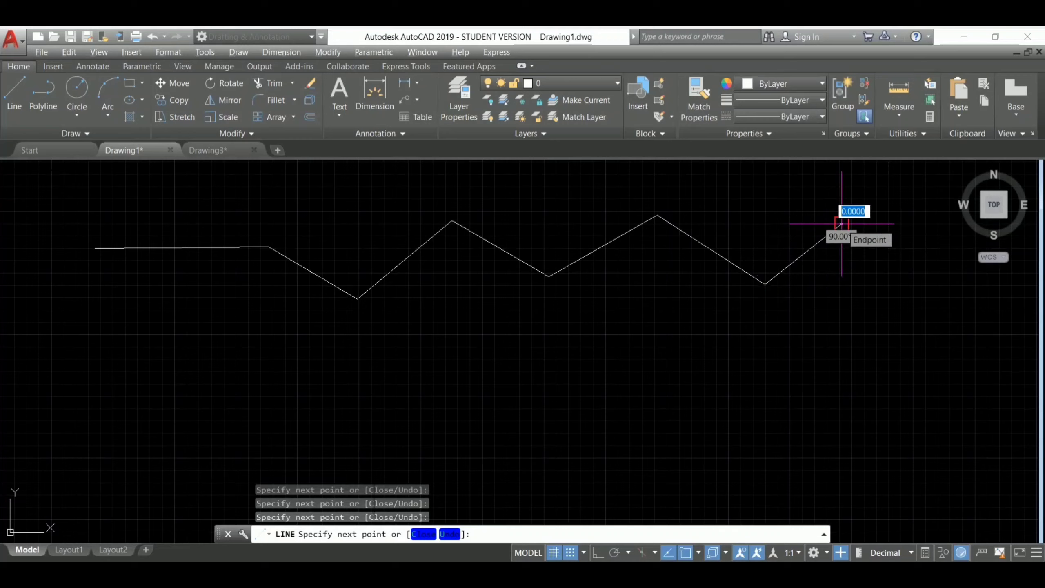
pyautogui.press('Return')
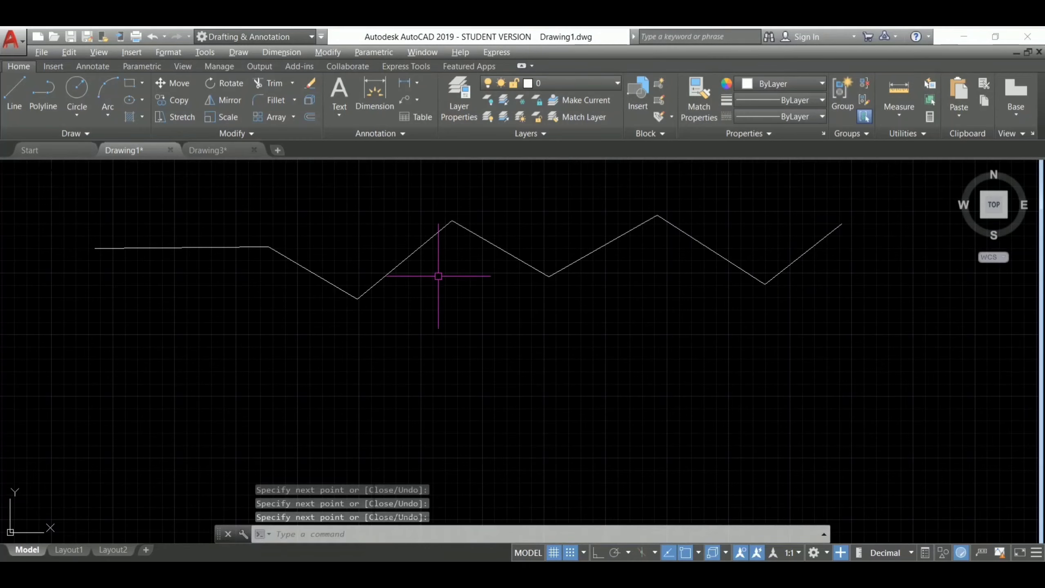
# Draw a separate single line segment, rising slightly to the right, below the middle of the zigzag.
pyautogui.press('Return')
pyautogui.click(365, 338)
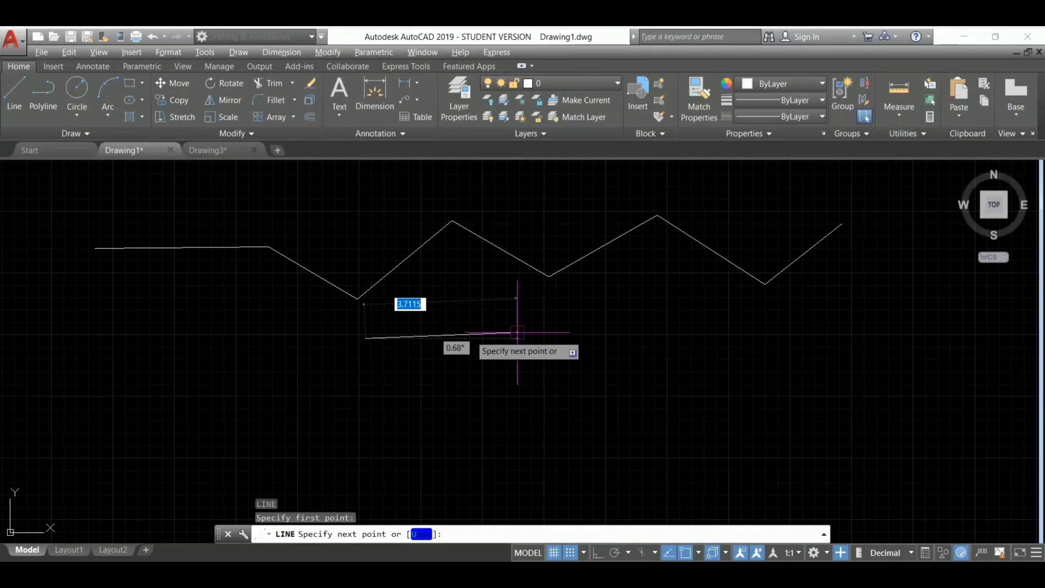
pyautogui.click(630, 324)
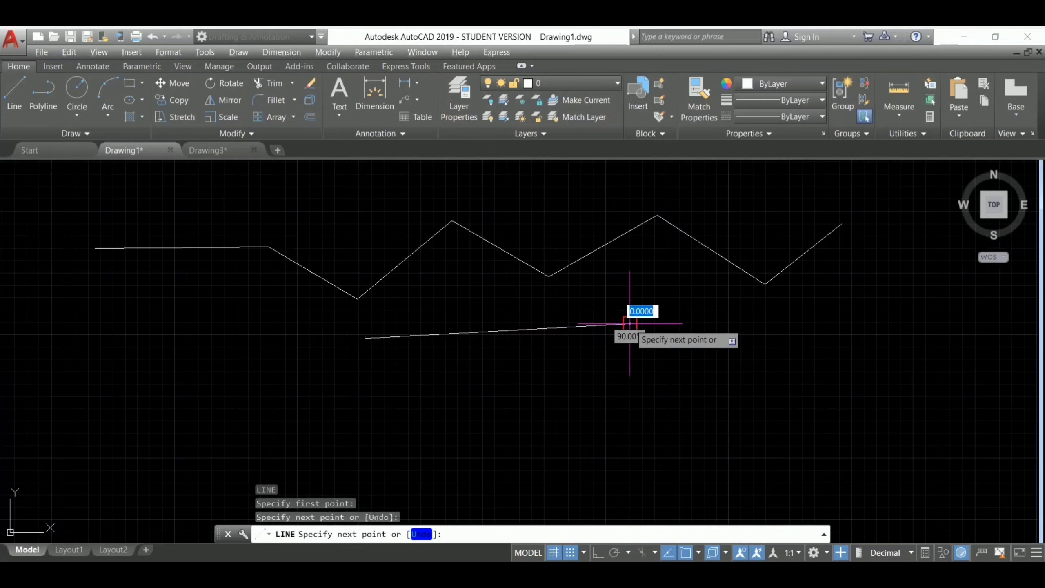
pyautogui.press('Return')
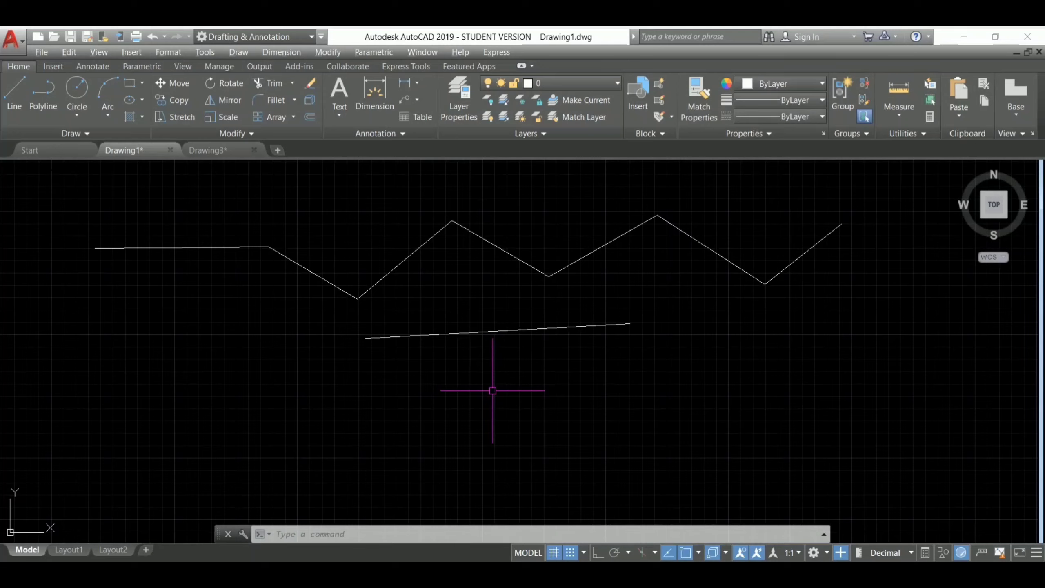
# Turn on Ortho mode and draw a horizontal line about 30 units long below the zigzag, with a shorter vertical segment down from its right end.
pyautogui.press('F8')
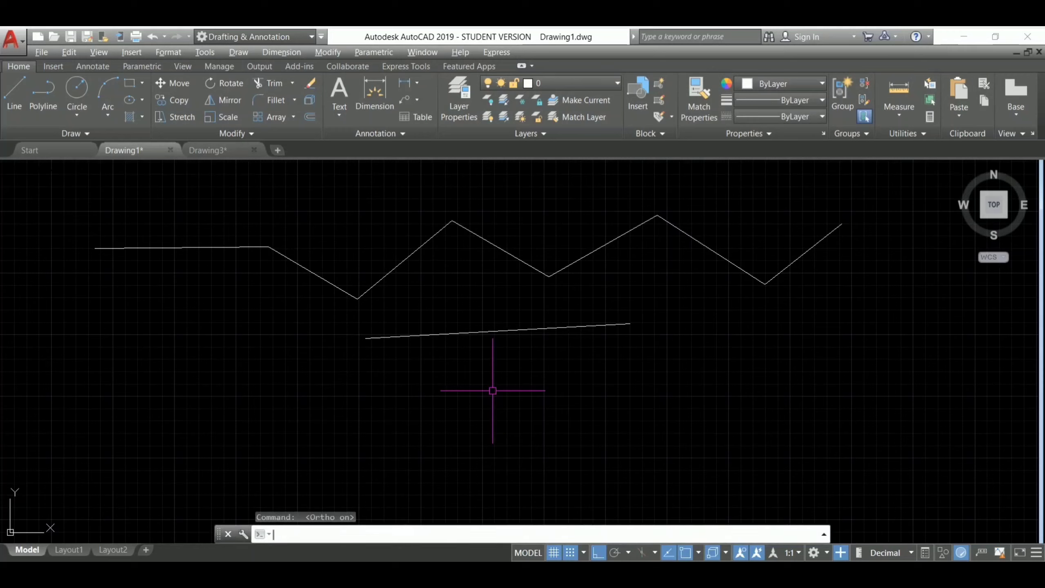
pyautogui.write('l')
pyautogui.press('Return')
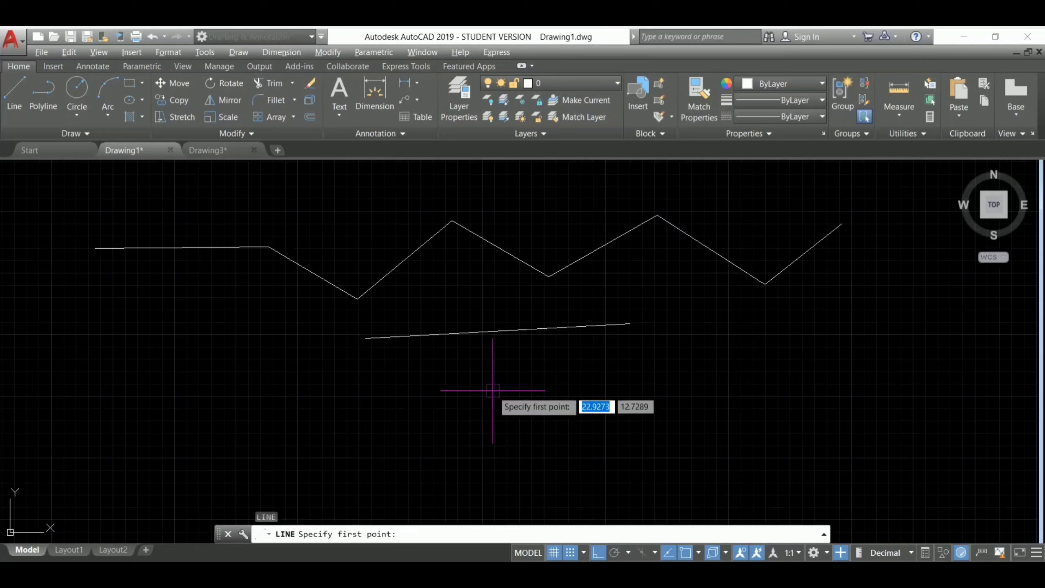
pyautogui.click(111, 350)
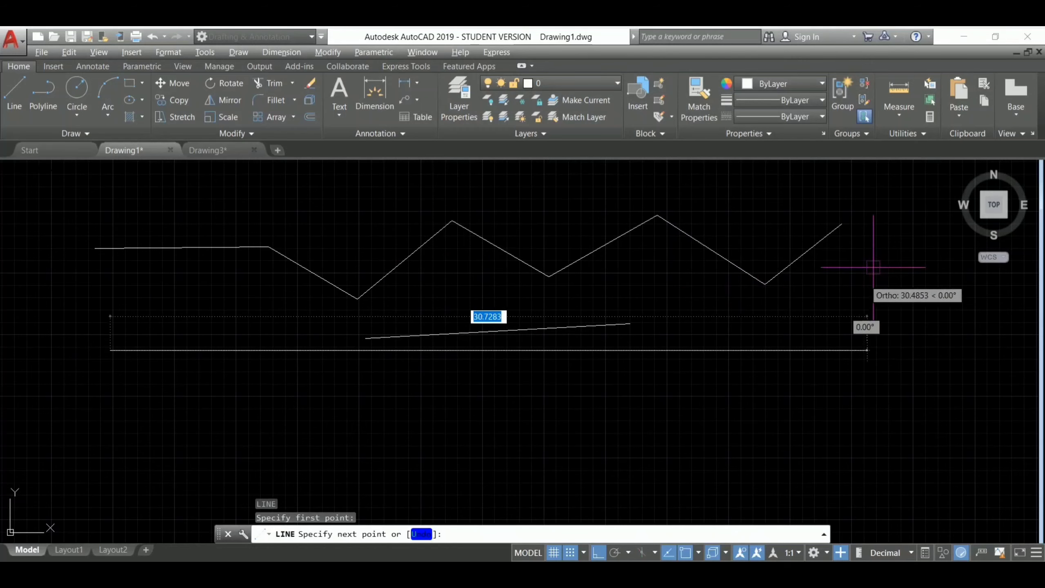
pyautogui.click(841, 351)
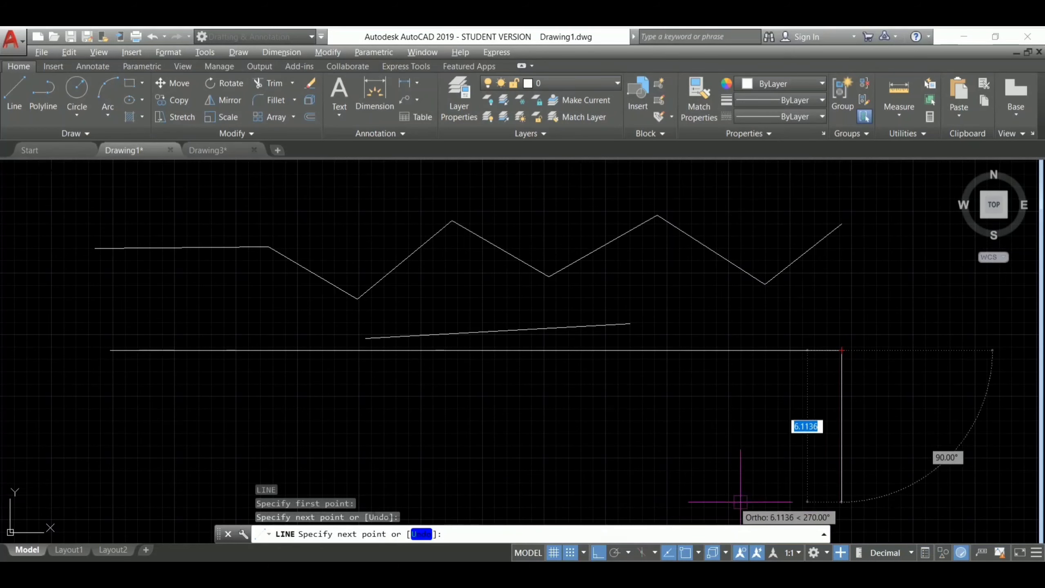
pyautogui.click(841, 450)
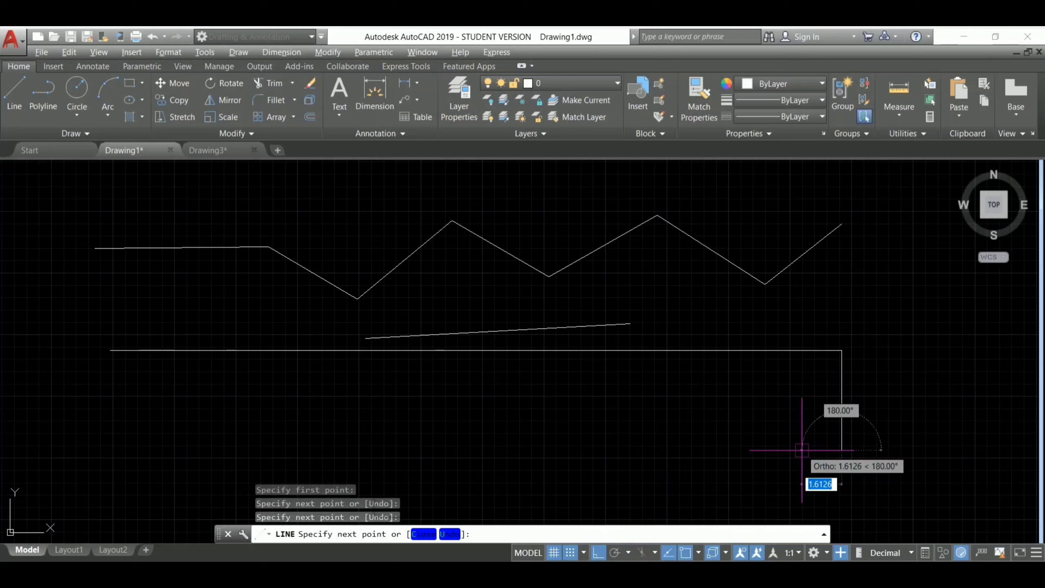
pyautogui.press('Return')
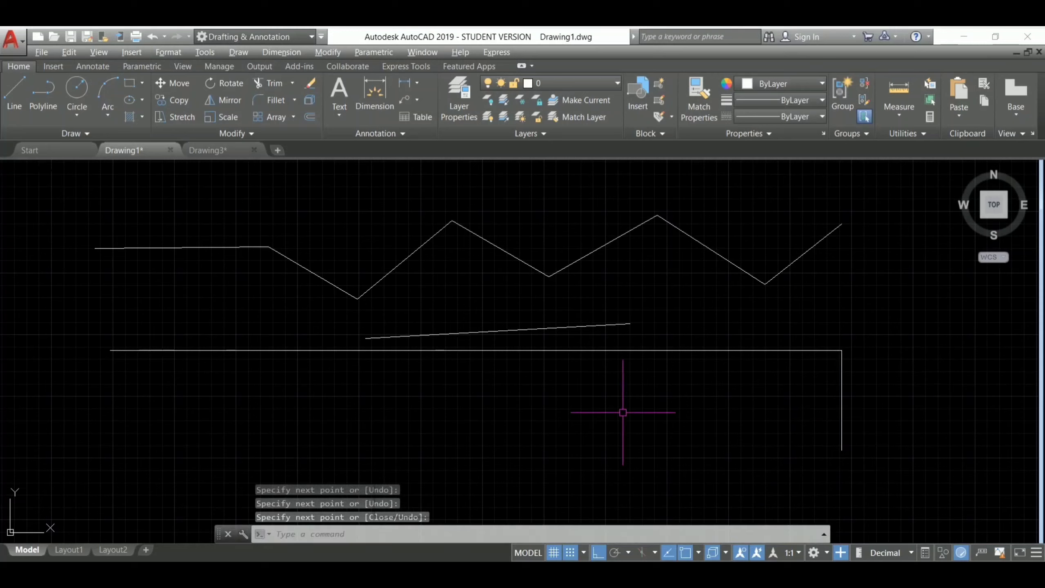
pyautogui.press('Escape')
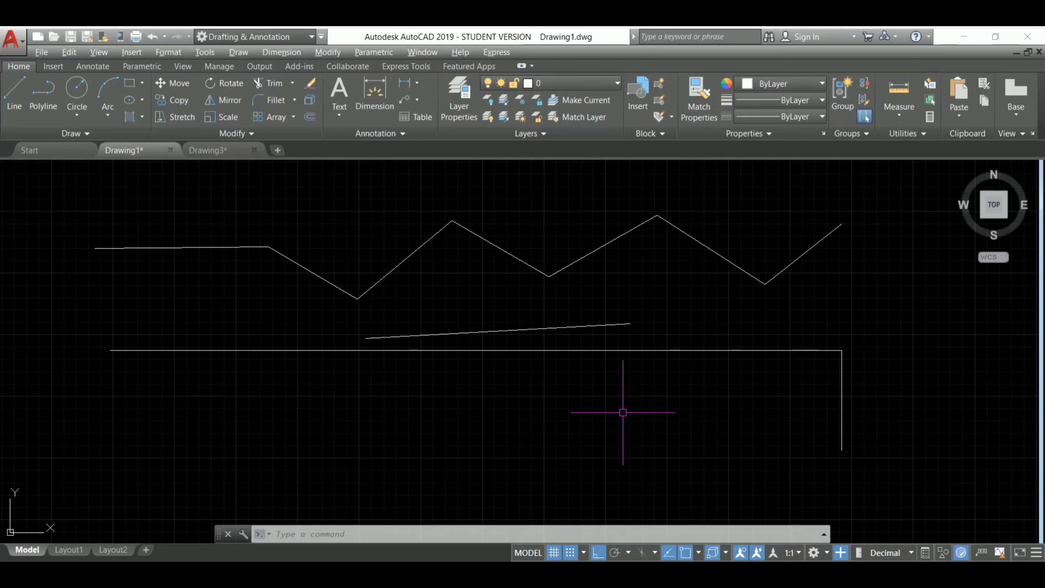
# Draw a one-segment polyline from a point below the long horizontal line up to that line's midpoint.
pyautogui.write('P')
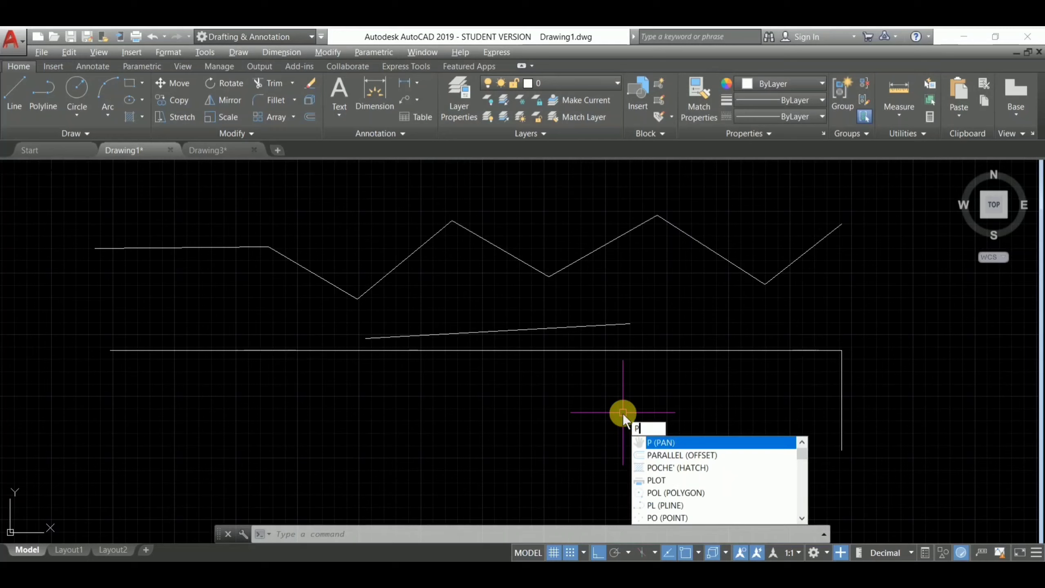
pyautogui.write('L')
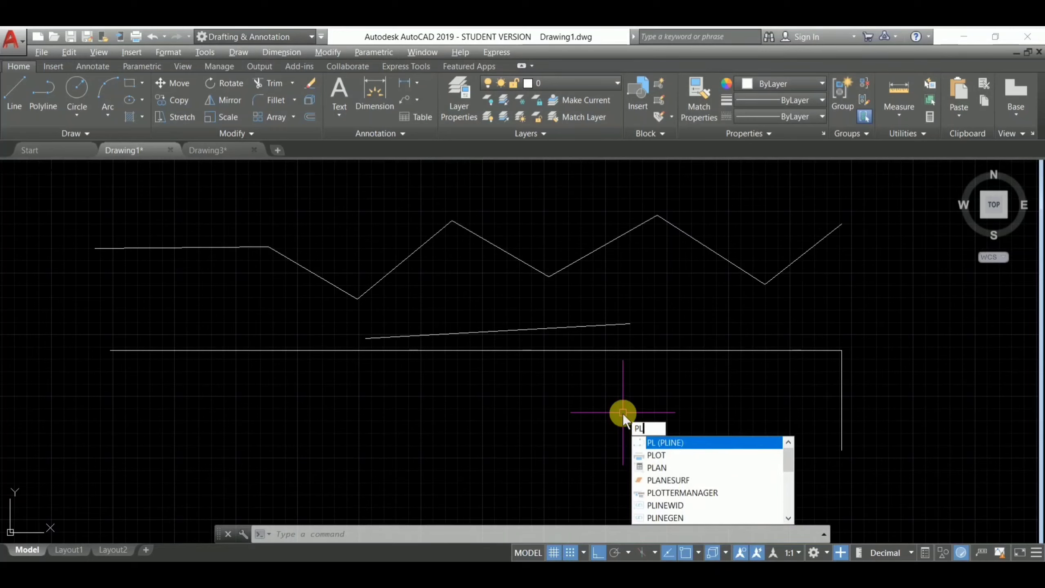
pyautogui.press('Return')
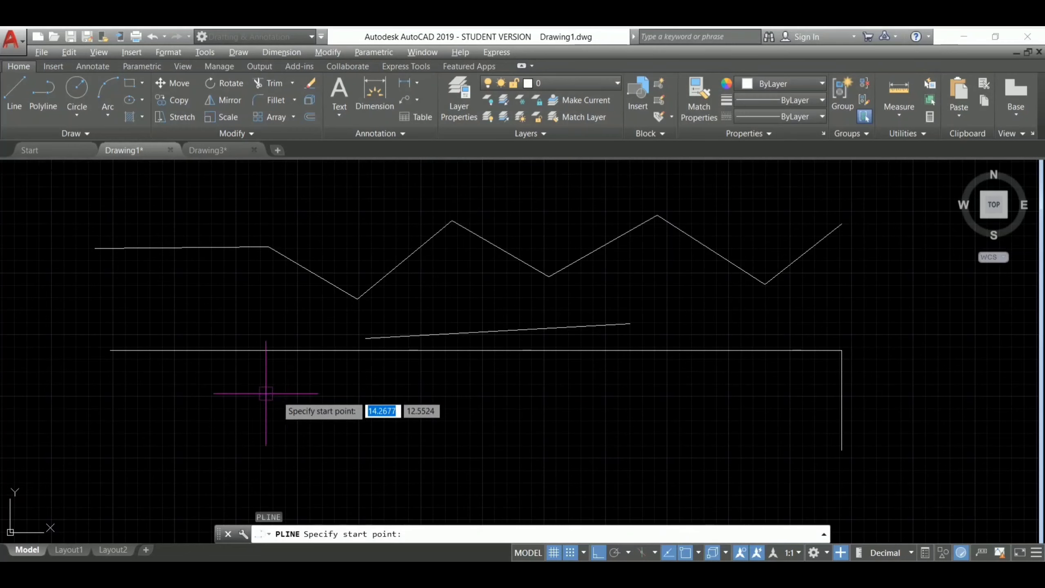
pyautogui.click(177, 395)
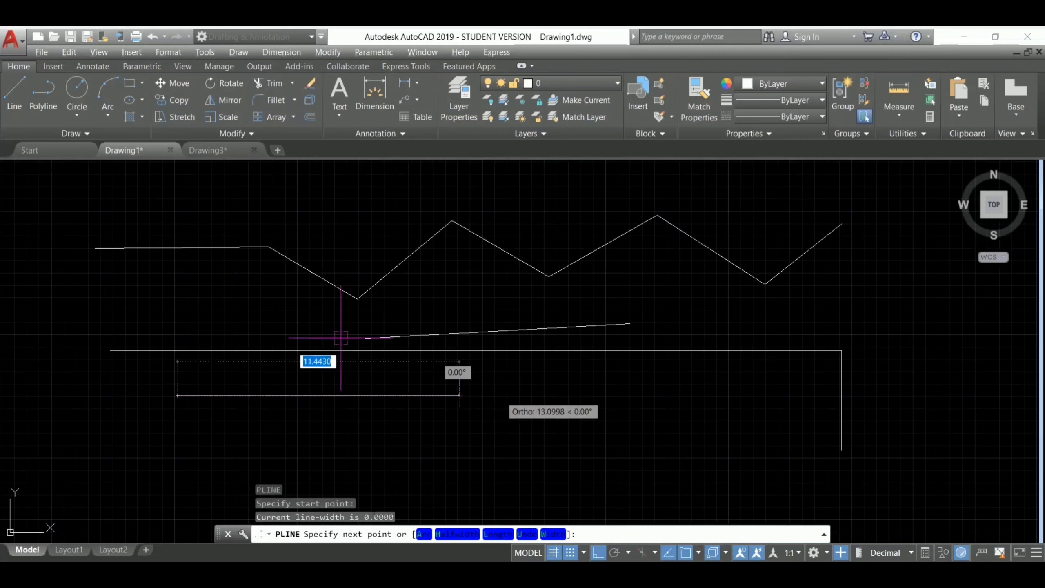
pyautogui.click(454, 349)
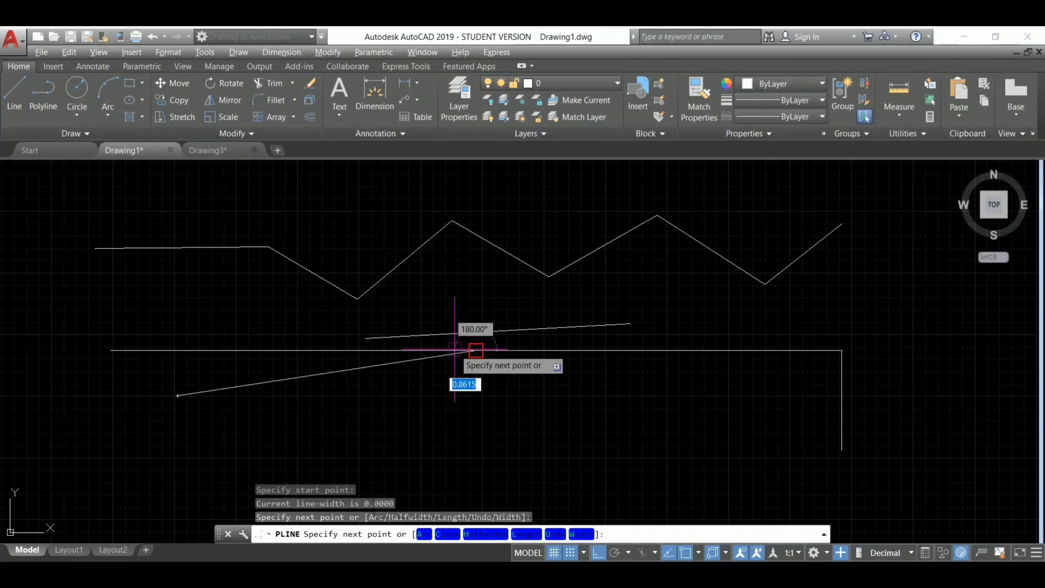
pyautogui.press('Return')
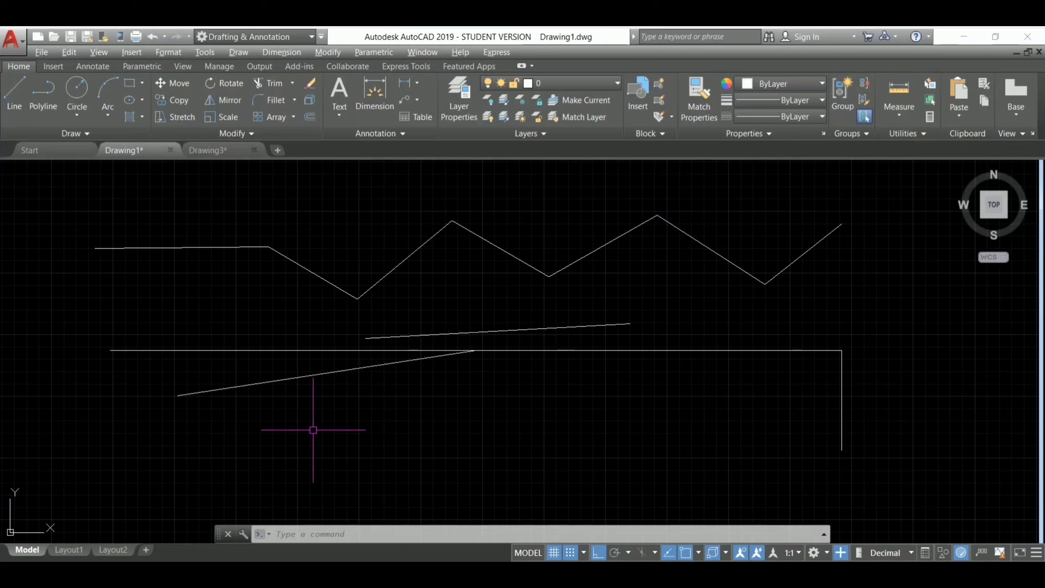
# Draw a horizontal line exactly 15 units long to the right, starting below the sloping polyline.
pyautogui.write('L')
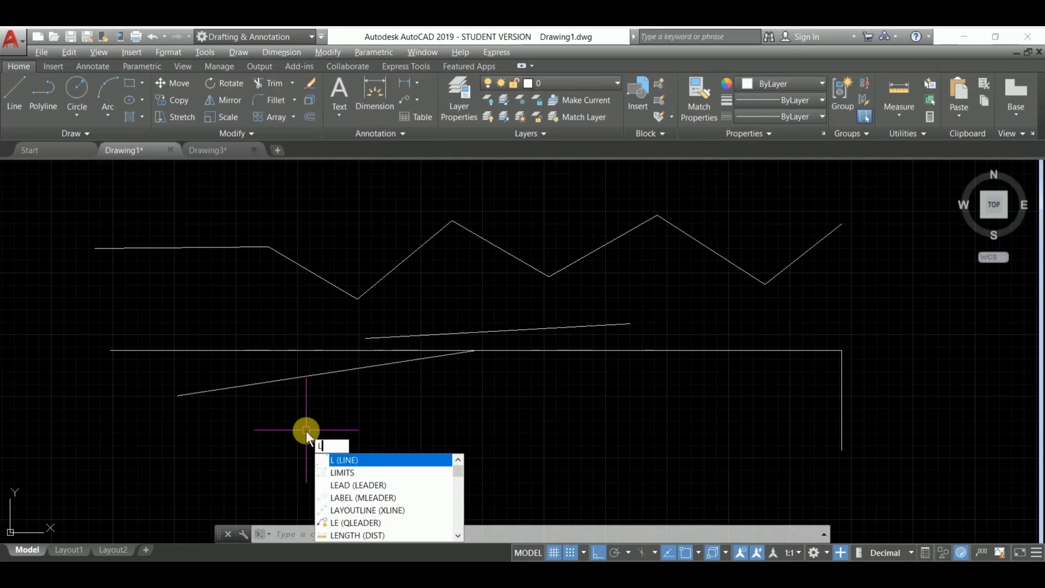
pyautogui.press('Return')
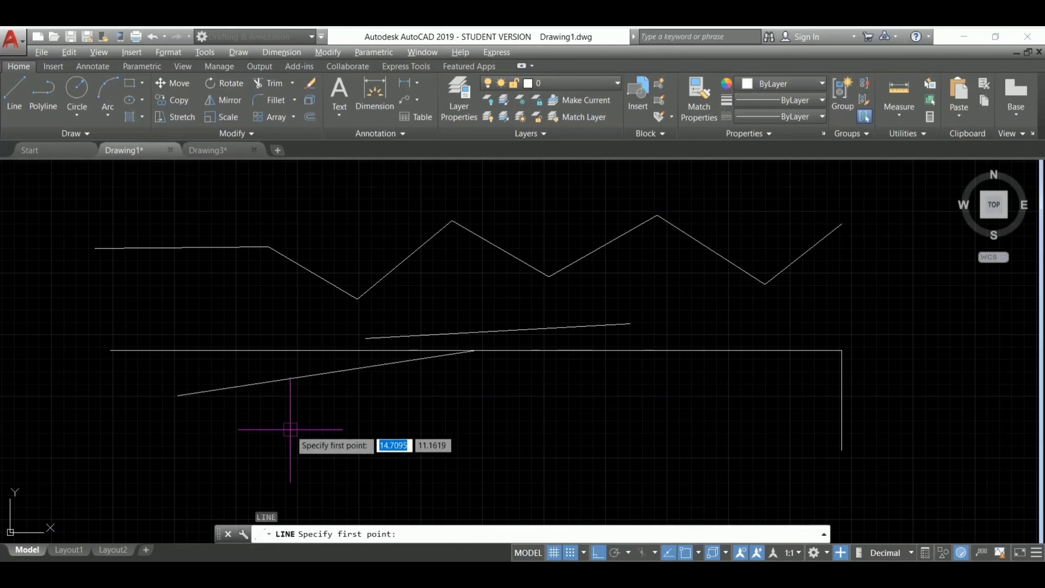
pyautogui.click(291, 429)
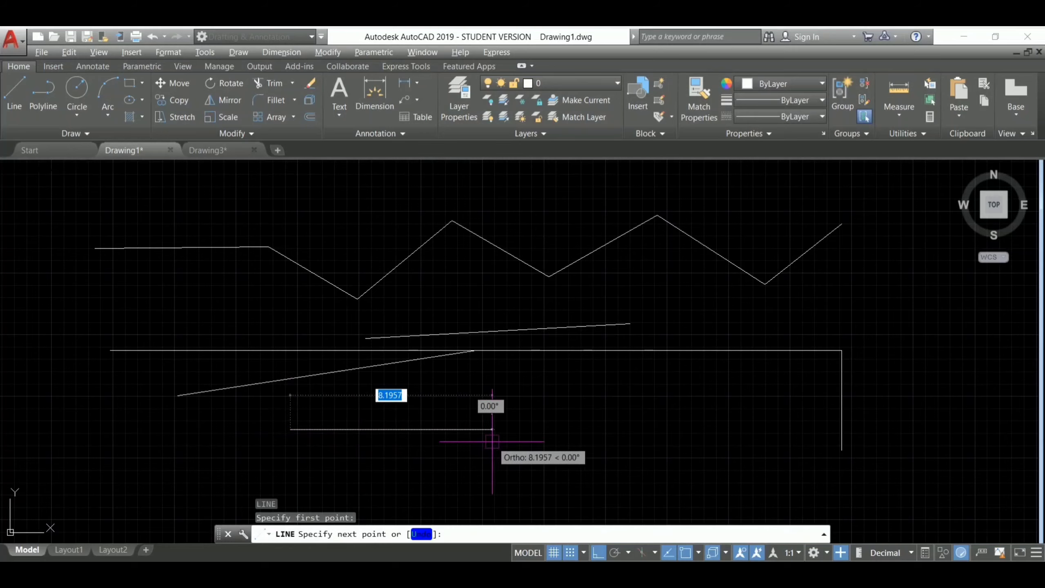
pyautogui.write('15')
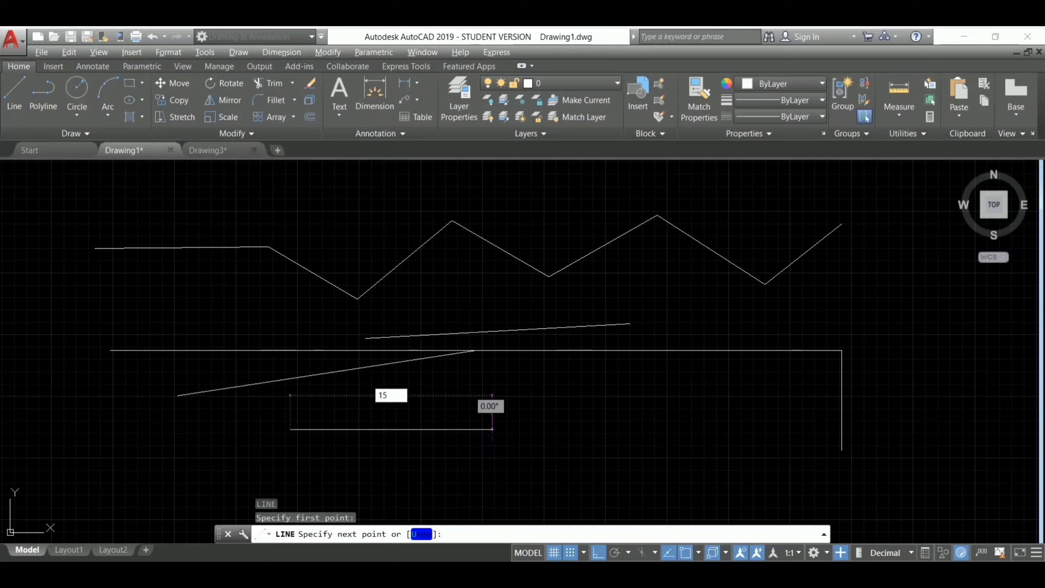
pyautogui.press('Return')
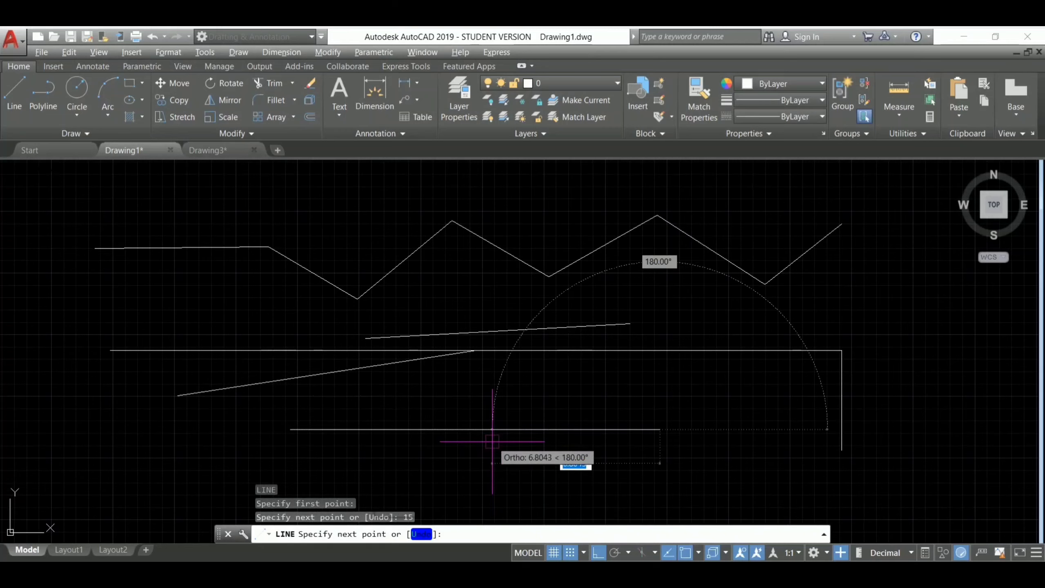
# Switch to Drawing3 and crossing-select the four right-hand segments of the upper zigzag together with the lower zigzag polyline.
pyautogui.press('Return')
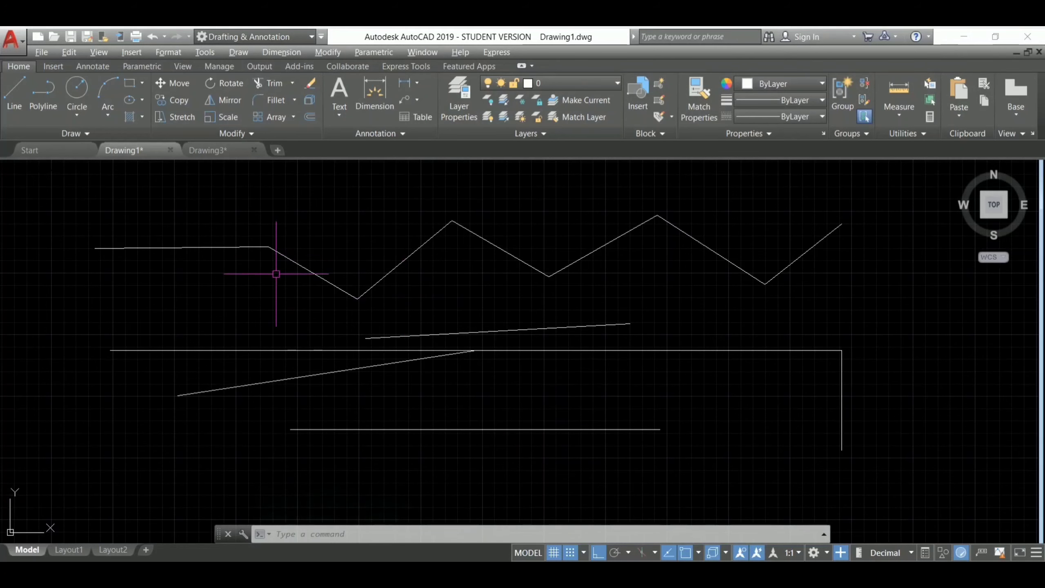
pyautogui.click(217, 152)
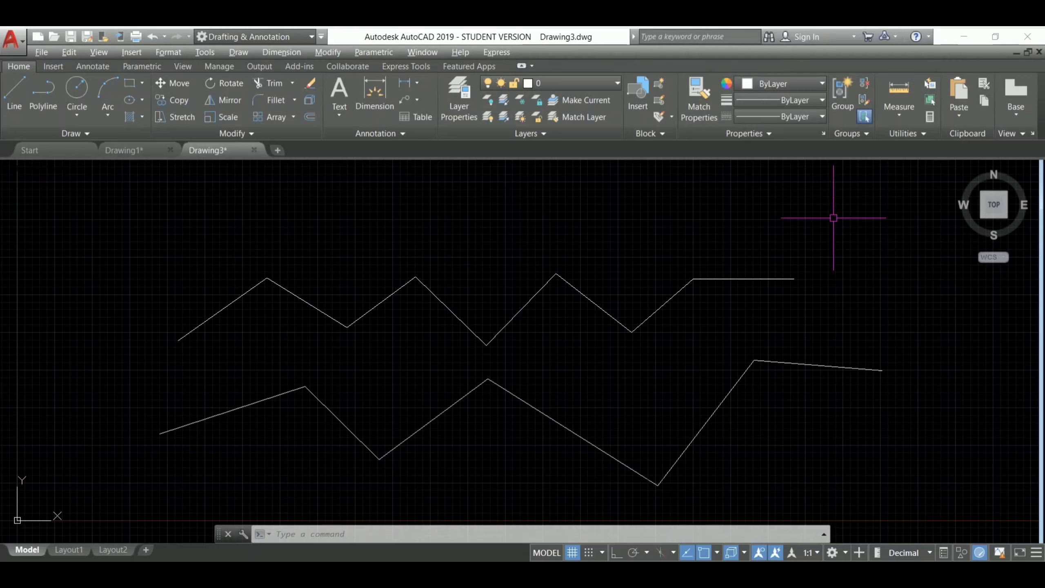
pyautogui.click(853, 207)
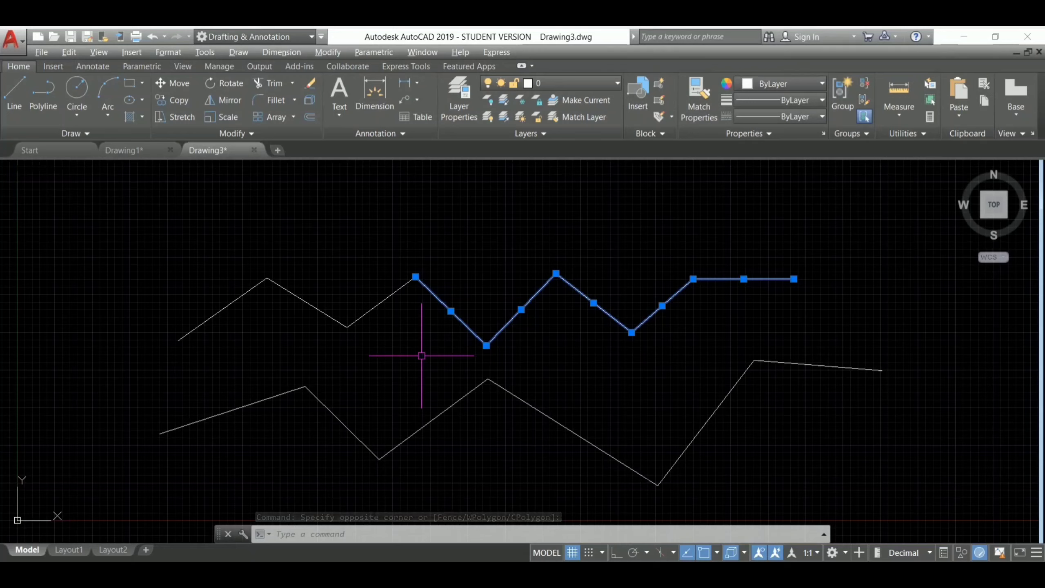
pyautogui.click(899, 316)
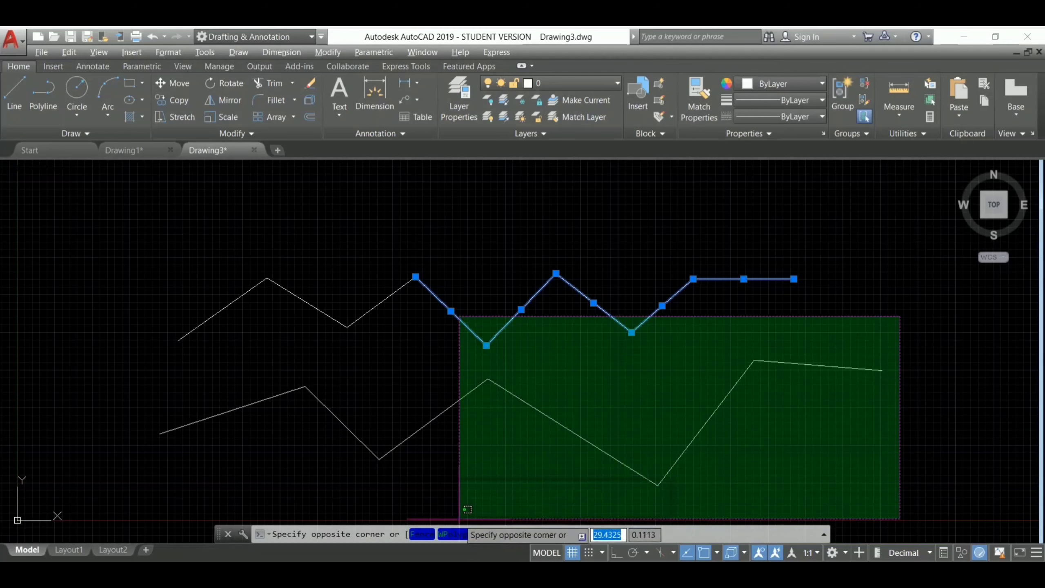
pyautogui.click(459, 520)
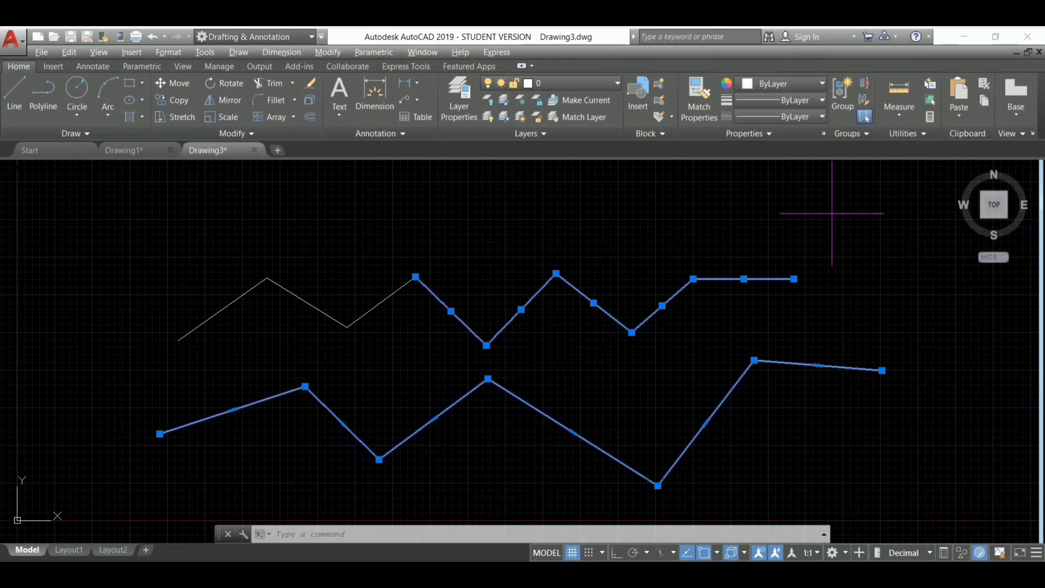
# Add the rest of the upper zigzag's segments with a crossing window over its full width, and clear the selection.
pyautogui.click(831, 213)
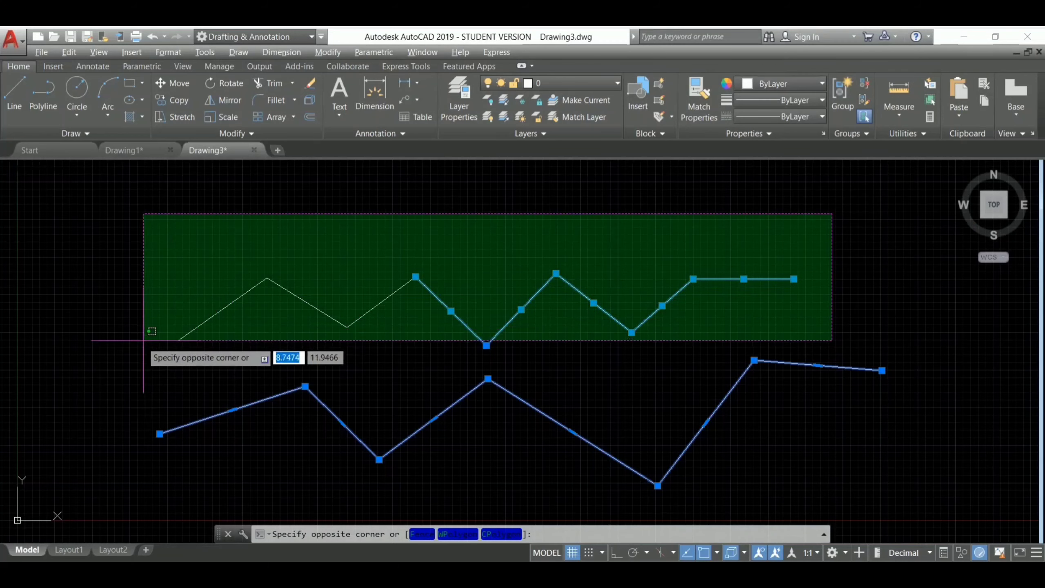
pyautogui.click(135, 349)
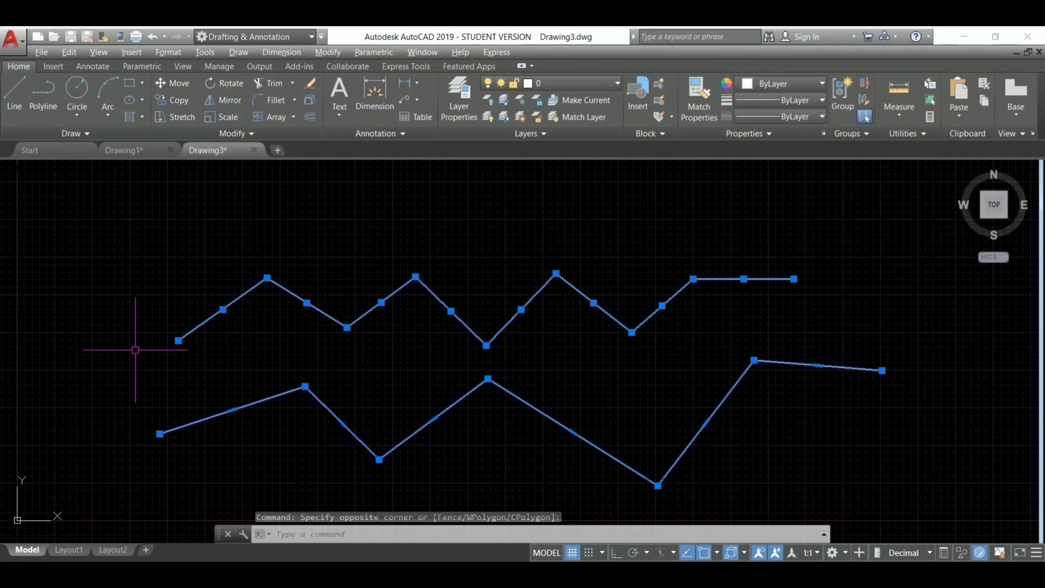
pyautogui.press('Escape')
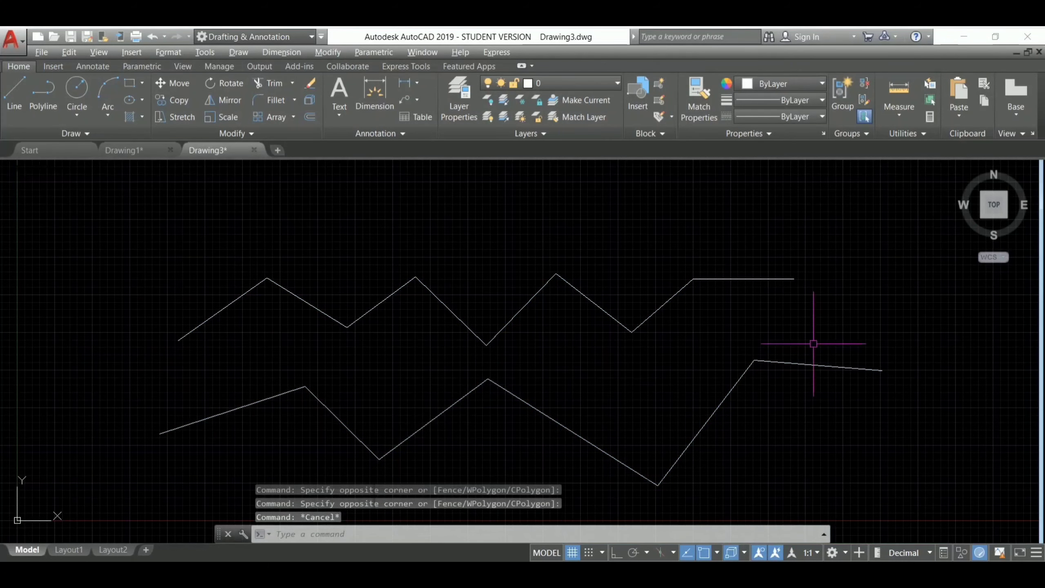
# Select the lower zigzag polyline with a crossing window over only its last segment, and clear the selection.
pyautogui.click(903, 321)
pyautogui.click(802, 423)
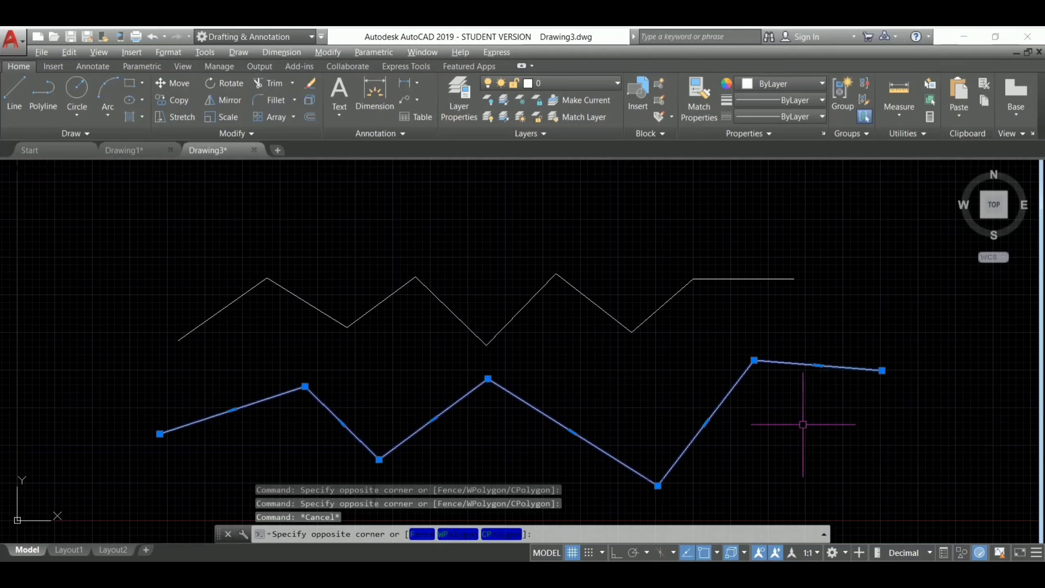
pyautogui.press('Escape')
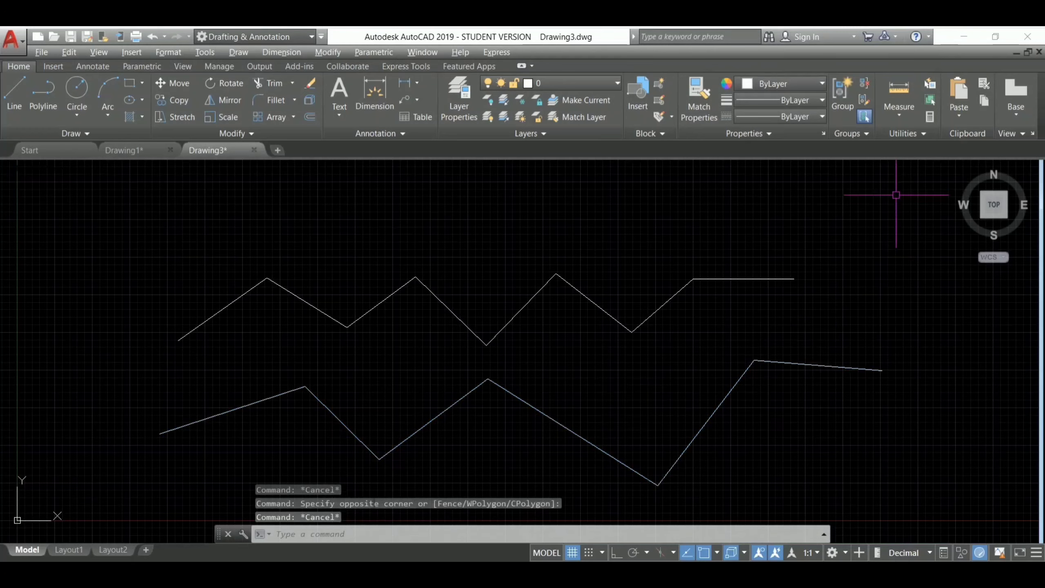
# Crossing-select the upper zigzag's horizontal end segment, add the two sloping segments beside it, and clear the selection.
pyautogui.moveTo(858, 198)
pyautogui.mouseDown()
pyautogui.moveTo(794, 258)
pyautogui.moveTo(751, 322)
pyautogui.mouseUp()
pyautogui.click(751, 321)
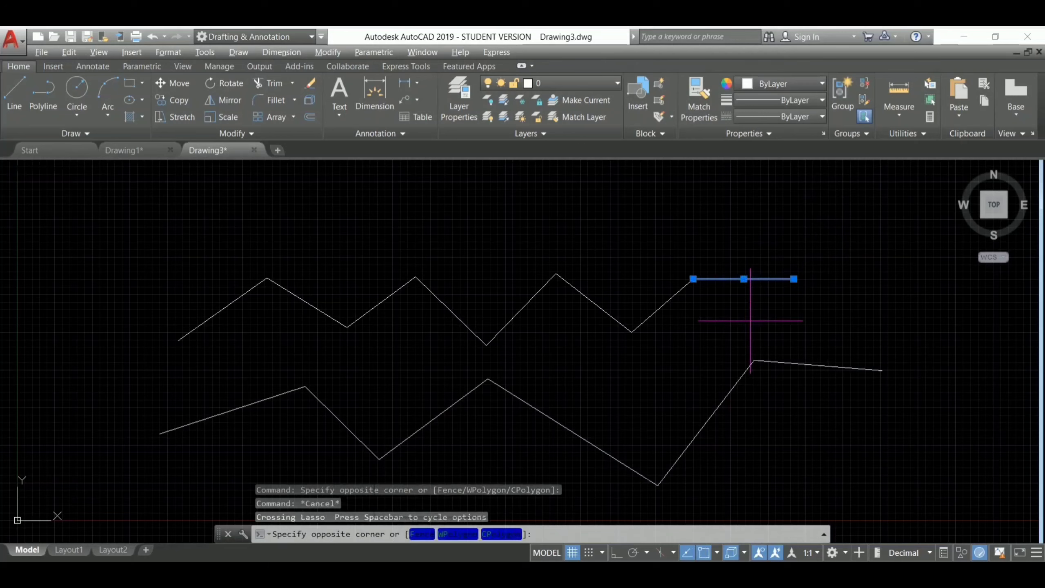
pyautogui.press('Escape')
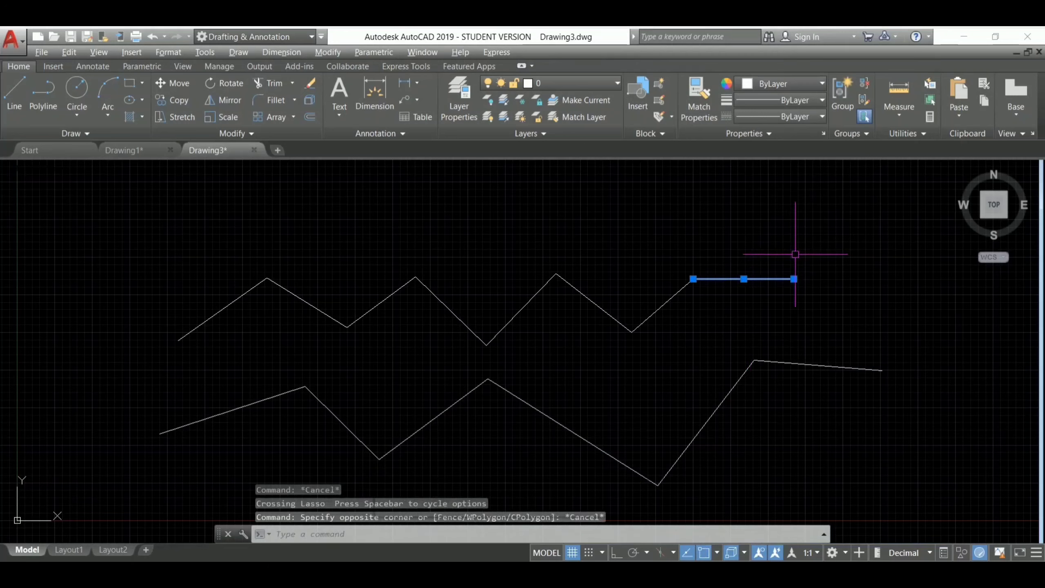
pyautogui.click(806, 247)
pyautogui.click(637, 344)
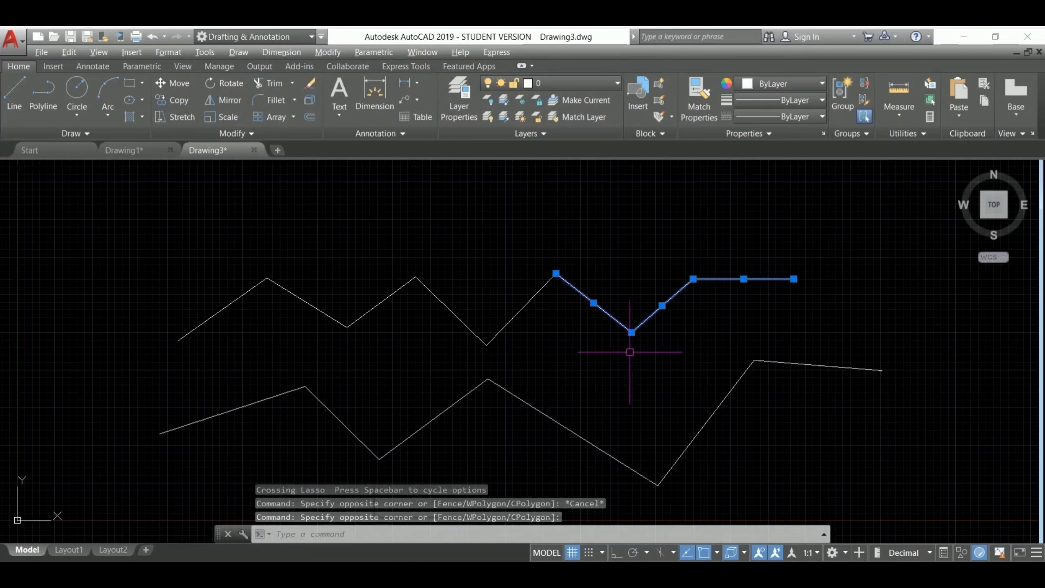
pyautogui.press('Escape')
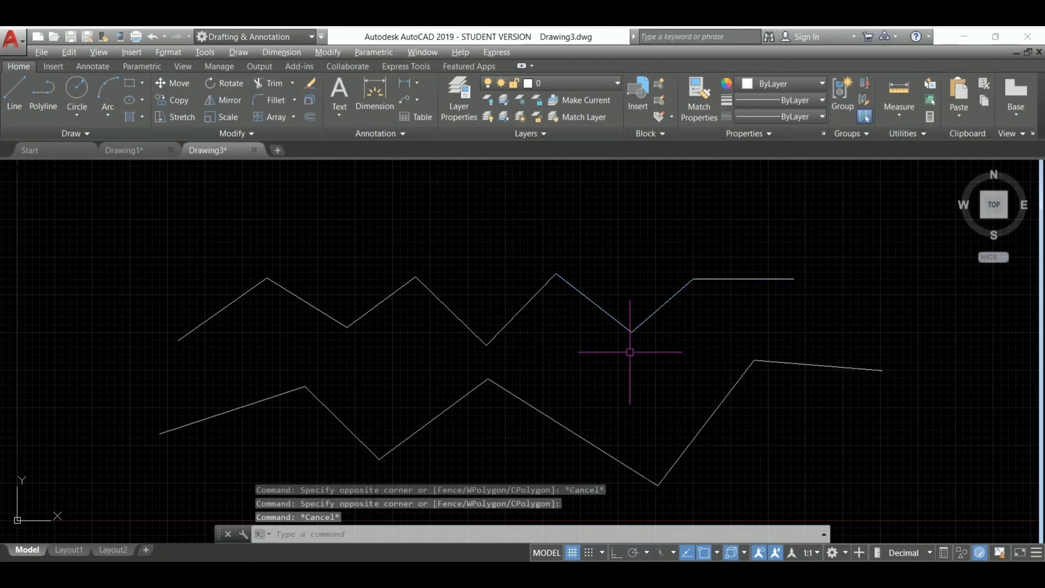